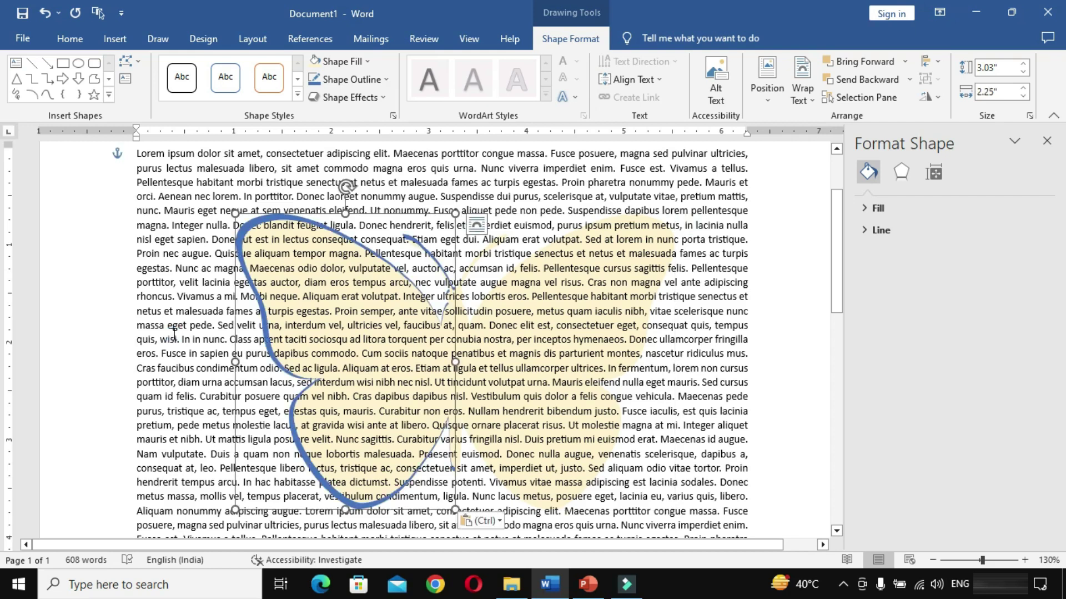
Set the text wrapping of the blue half-butterfly outline to Through.
right_click(248, 228)
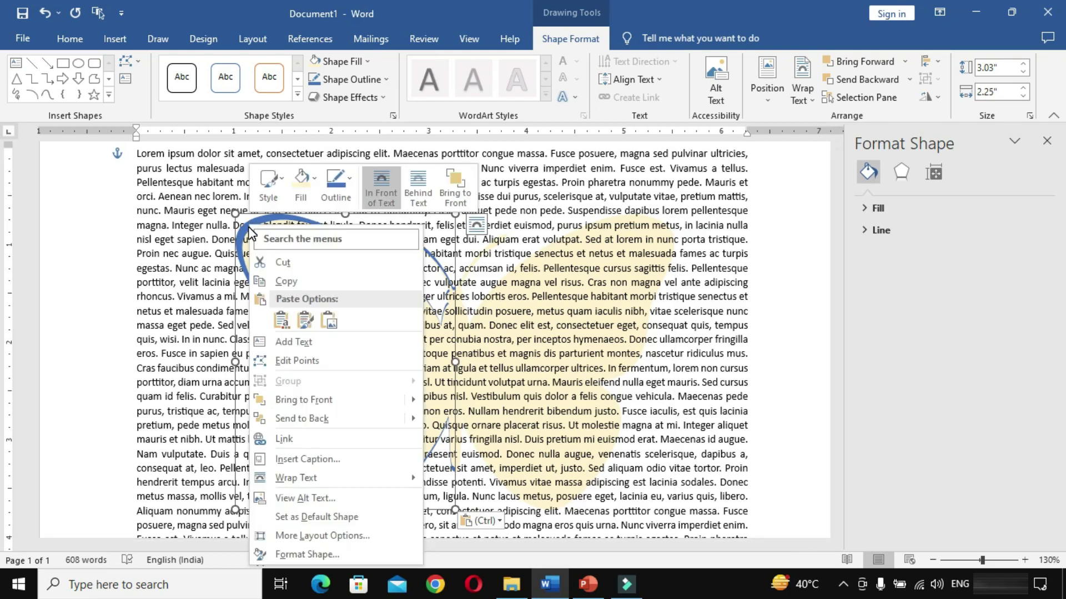
mouse_move(344, 480)
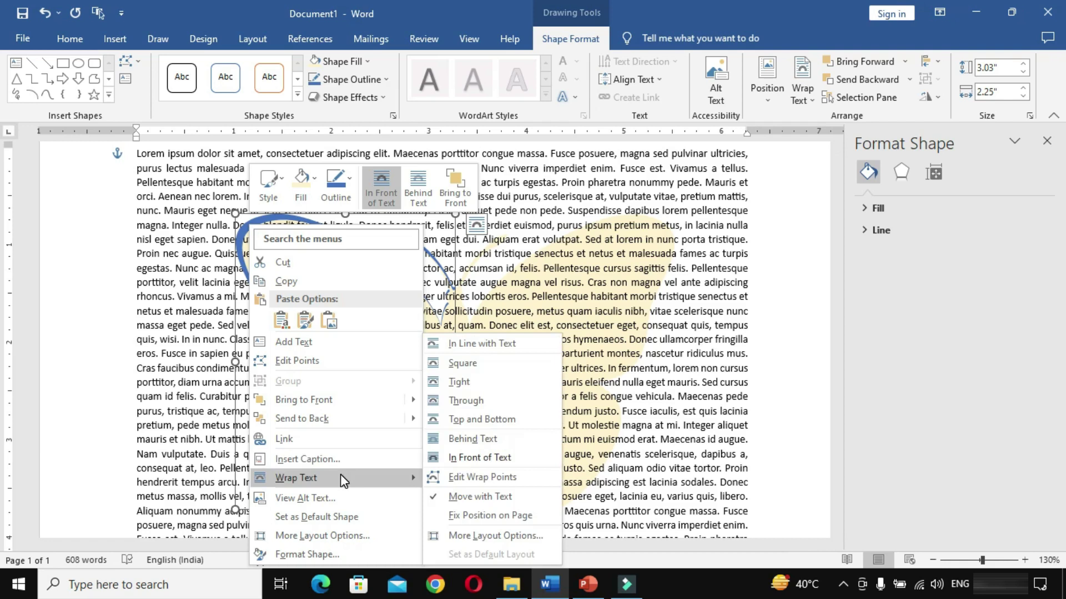
left_click(466, 400)
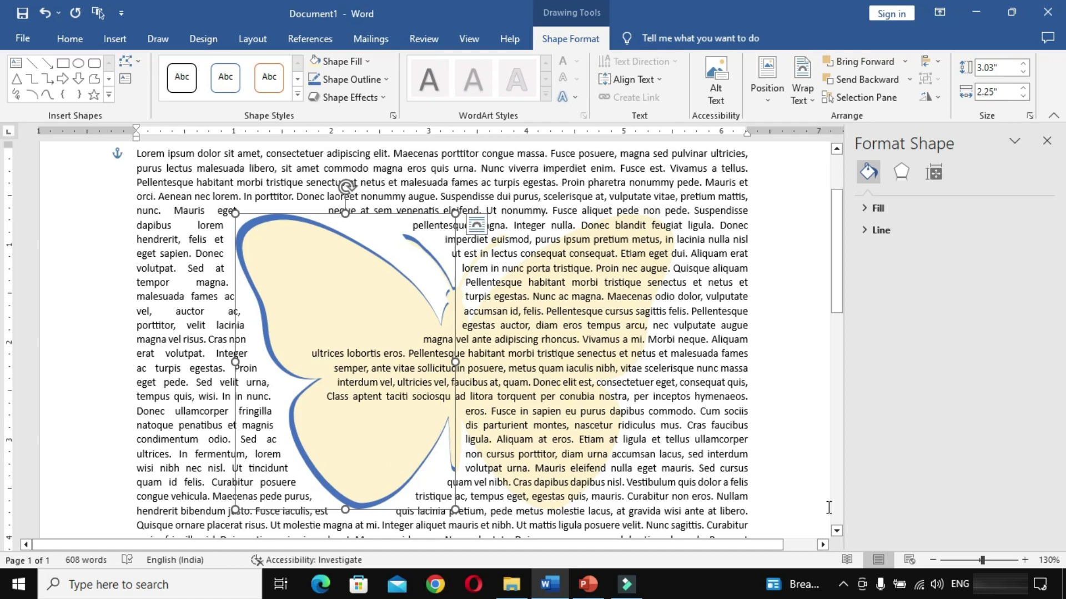
Edit the outline's wrap points so the boundary follows the inner edge of the upper wing and text flows inside it.
left_click(1025, 560)
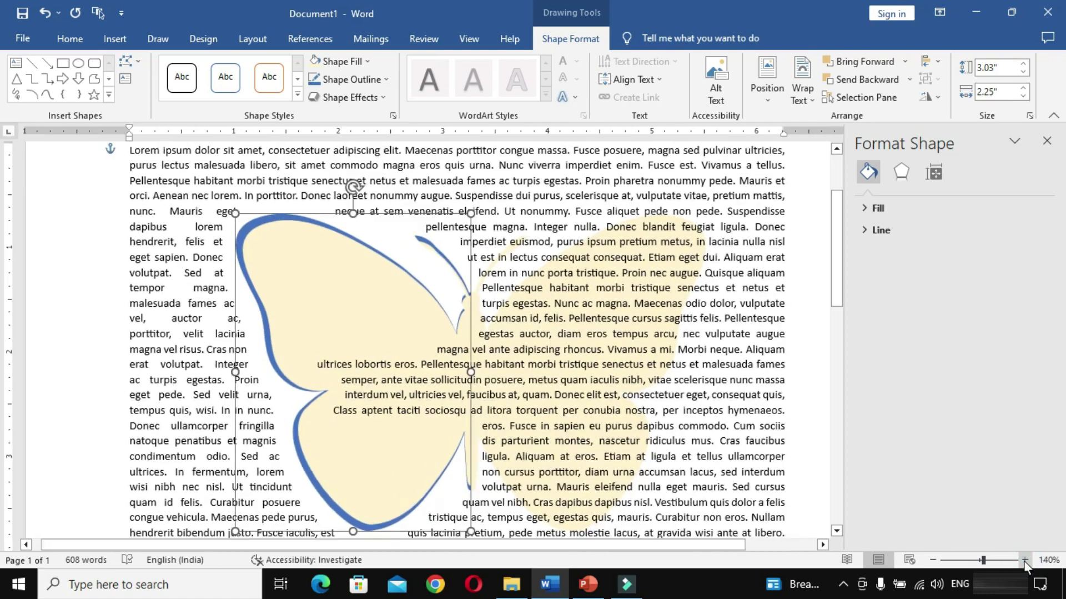
left_click(1024, 559)
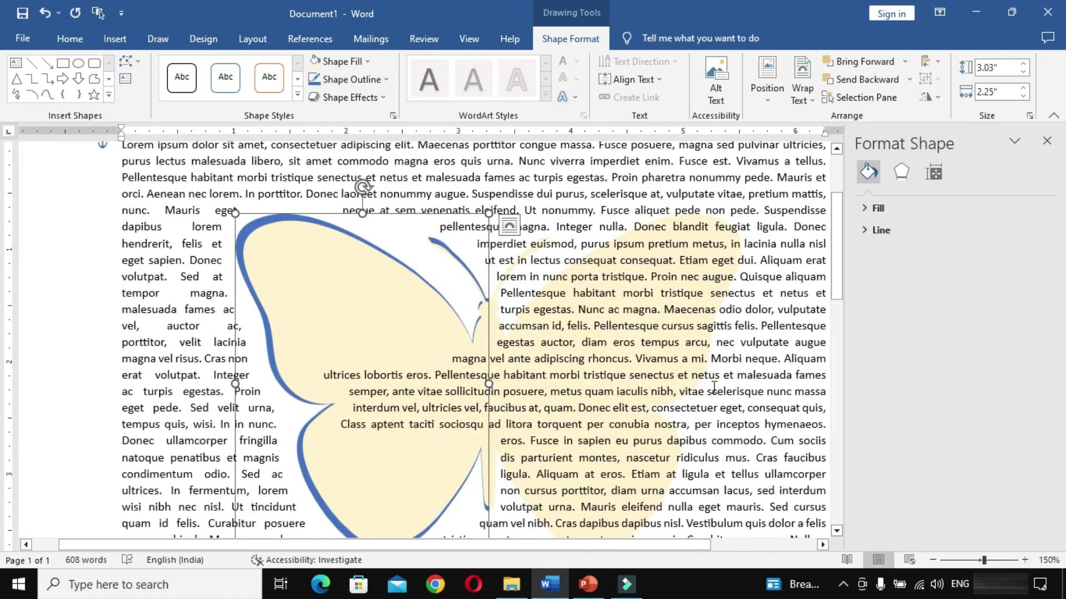
scroll(714, 387, "down", 1)
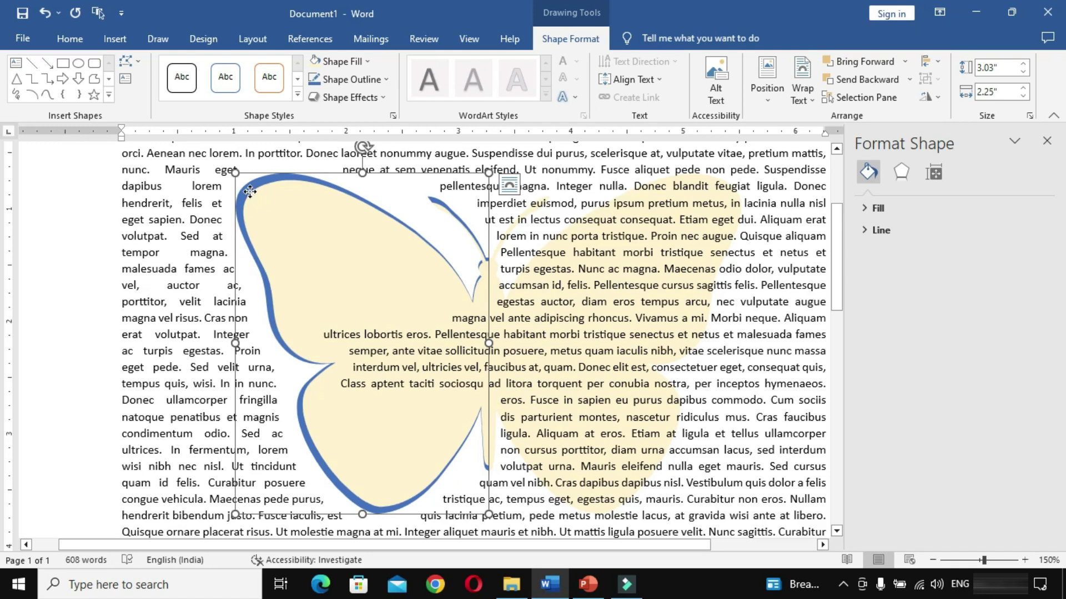
right_click(250, 191)
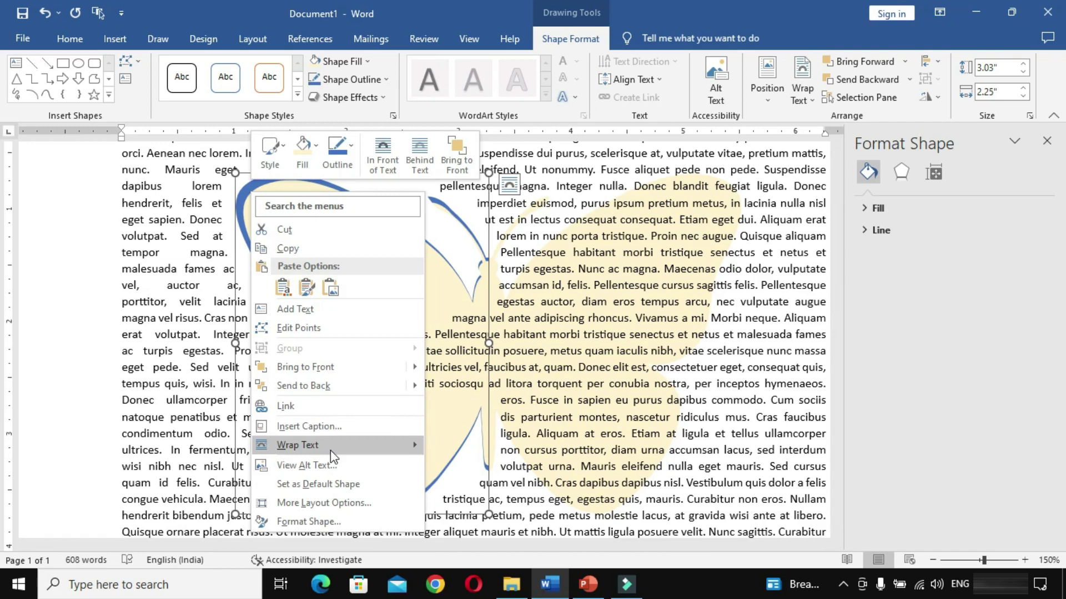
mouse_move(332, 455)
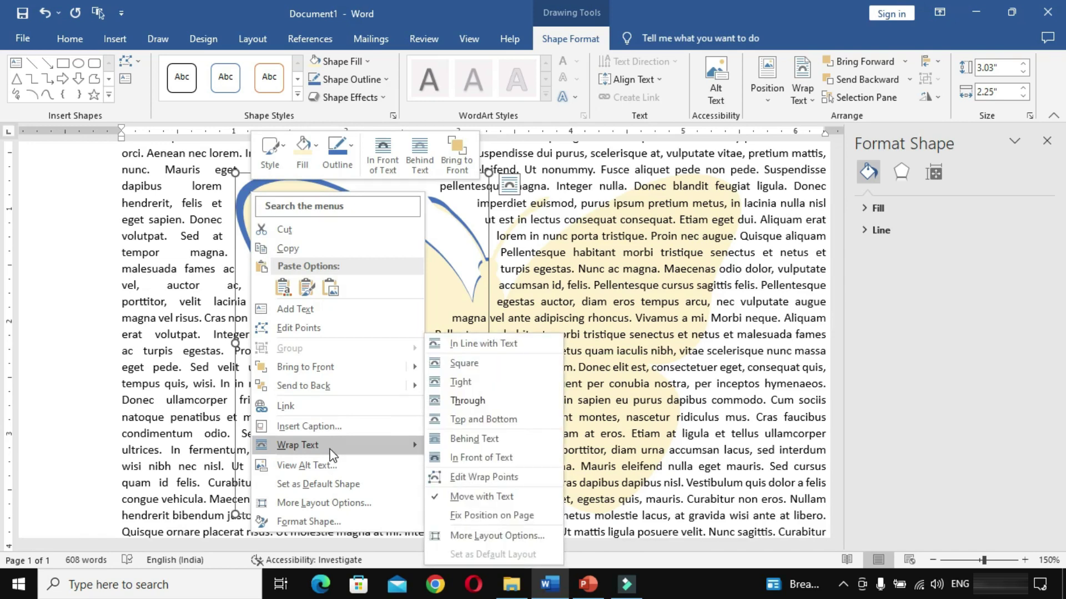
left_click(486, 480)
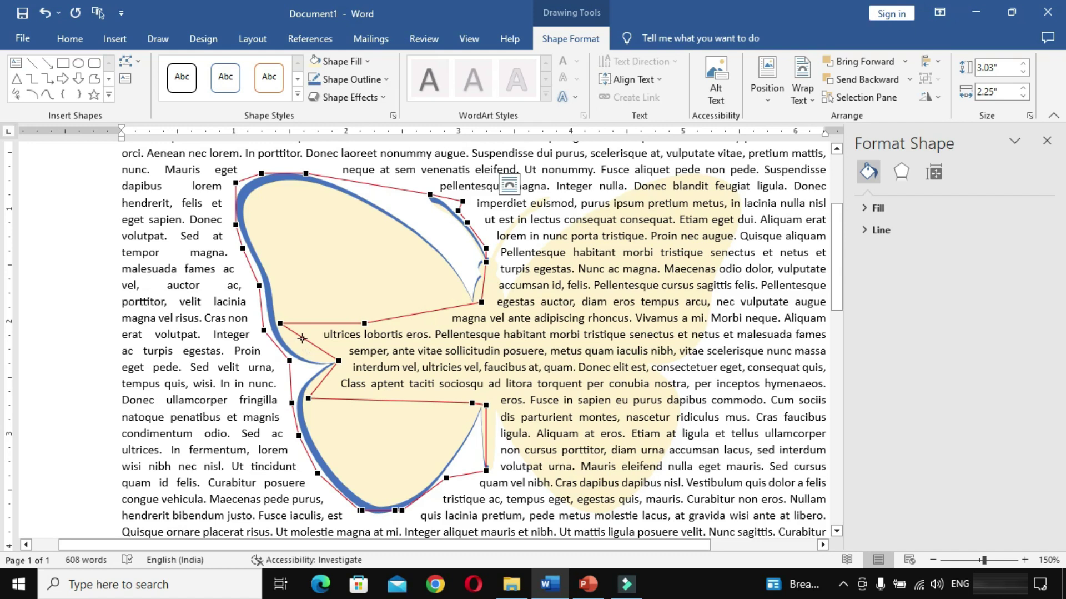
mouse_move(303, 337)
left_mouse_down()
mouse_move(289, 342)
mouse_move(307, 355)
left_mouse_up()
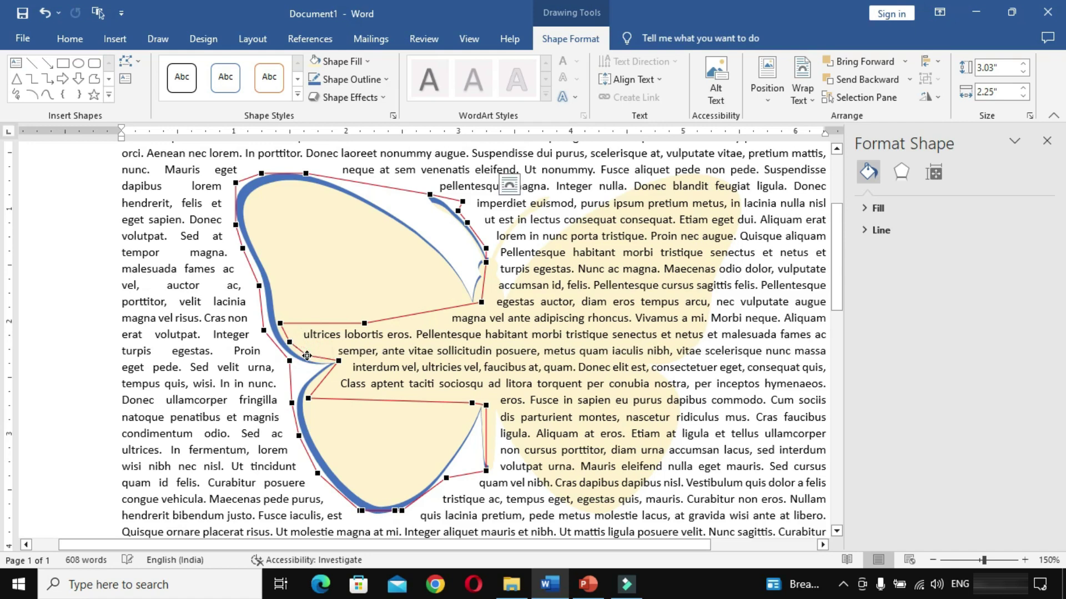
left_click_drag(467, 306, 444, 266)
left_click_drag(411, 290, 289, 183)
left_click_drag(363, 322, 270, 274)
left_click_drag(274, 256, 262, 189)
Shape the wrap boundary along the lower wing's inner edge and pull its outer boundary close to the wing near the body.
left_click_drag(325, 398, 330, 461)
left_click_drag(347, 455, 346, 482)
left_click_drag(357, 475, 392, 504)
left_click_drag(403, 490, 467, 426)
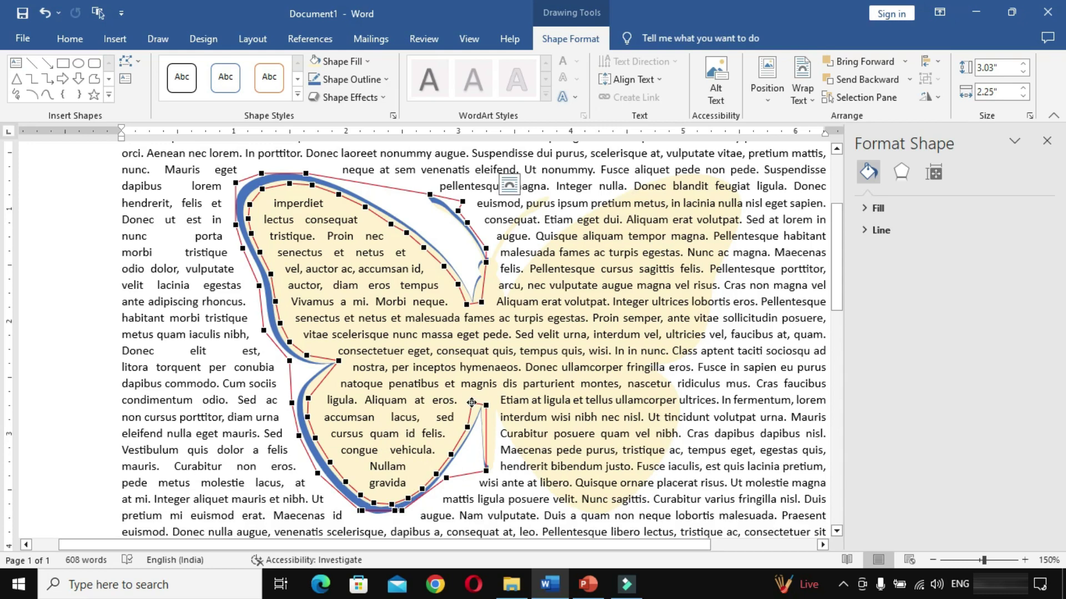
left_click_drag(464, 474, 472, 428)
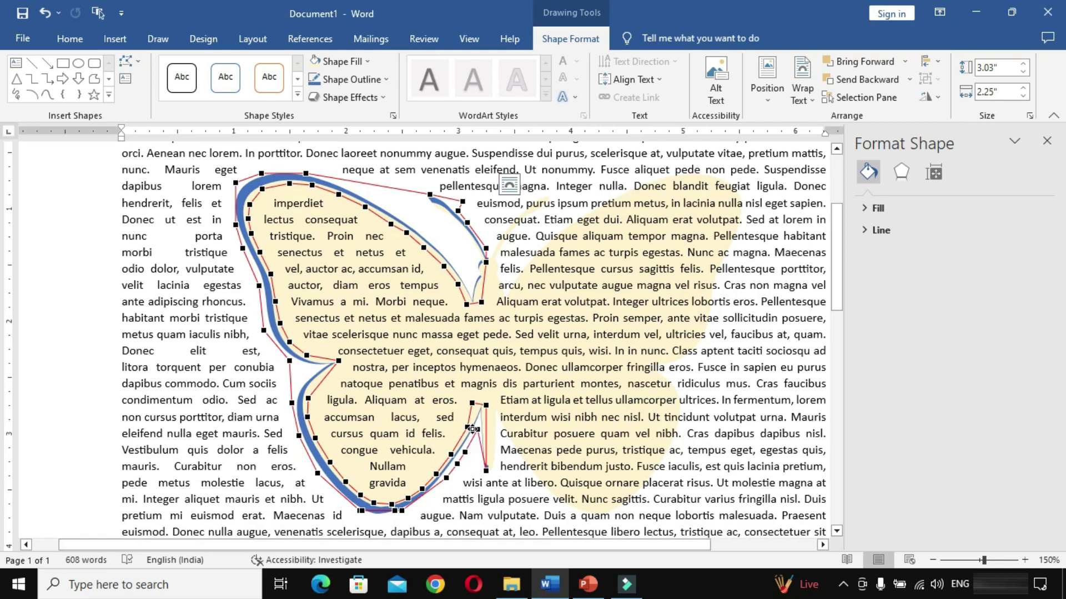
Pull the wrap boundary into the gap between the upper wing and the antenna, following both edges, and finish wrap point editing.
left_click_drag(335, 178, 437, 210)
left_click_drag(431, 217, 468, 237)
left_click_drag(444, 233, 445, 251)
left_click_drag(457, 244, 466, 279)
key("ctrl+z")
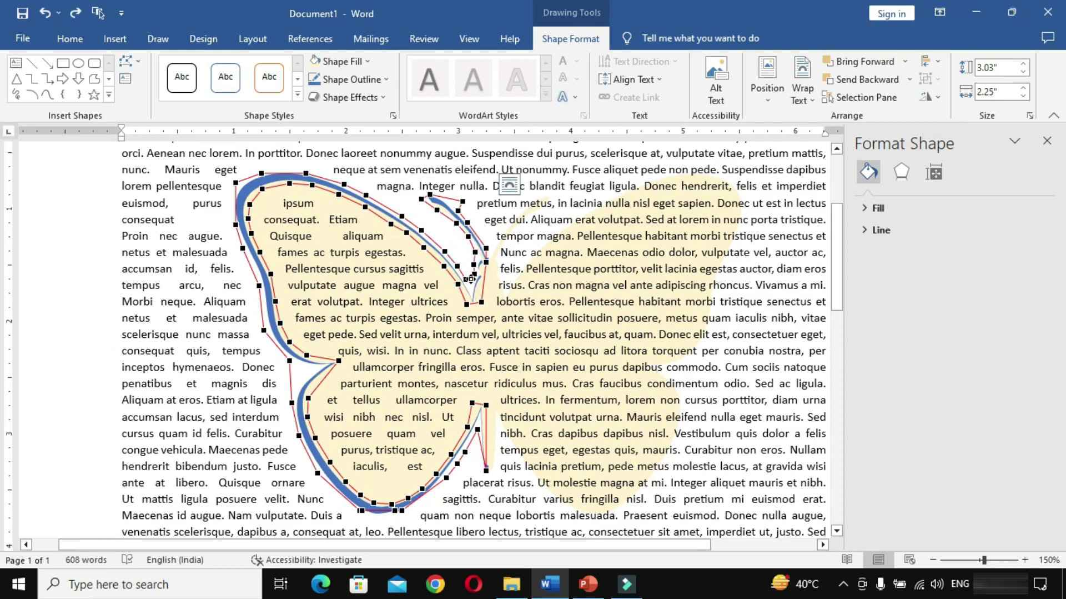
left_click_drag(470, 277, 471, 290)
left_click(197, 236)
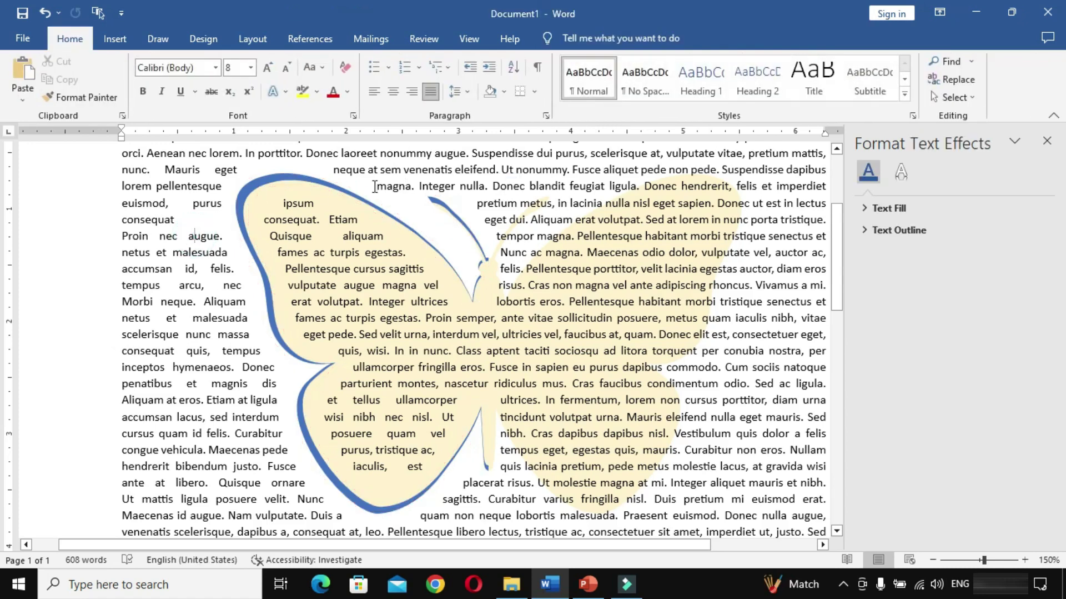
Duplicate the blue half-butterfly outline and move the copy over the right side of the pale butterfly.
left_click(257, 186)
left_click_drag(258, 185, 259, 189)
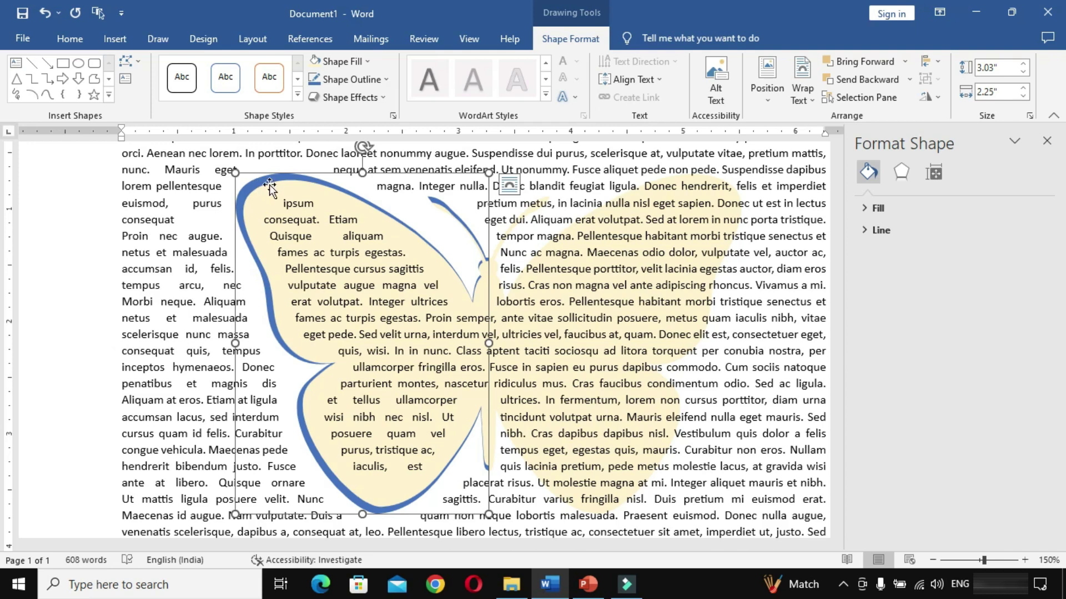
key("ctrl+v")
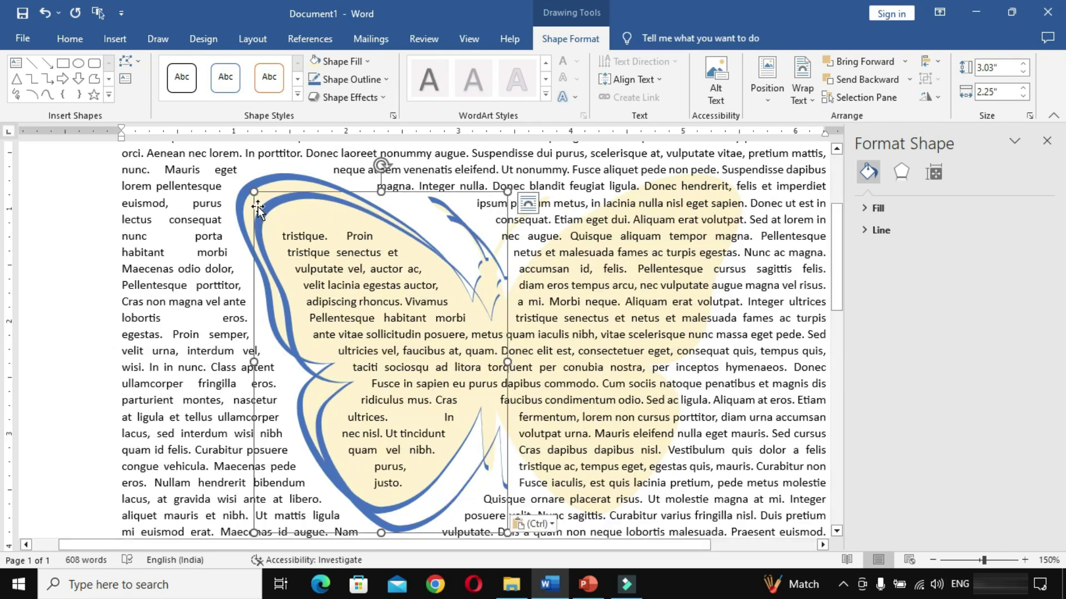
left_click_drag(261, 212, 351, 213)
left_click_drag(452, 219, 588, 204)
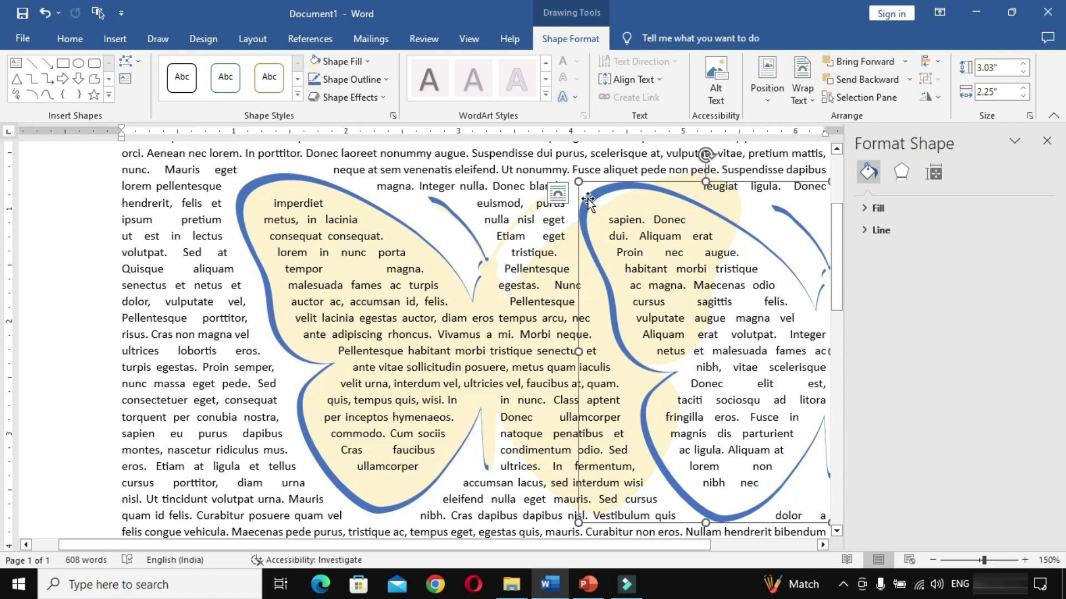
Flip the copied outline horizontally and align it with the left half to complete the butterfly.
left_click(936, 97)
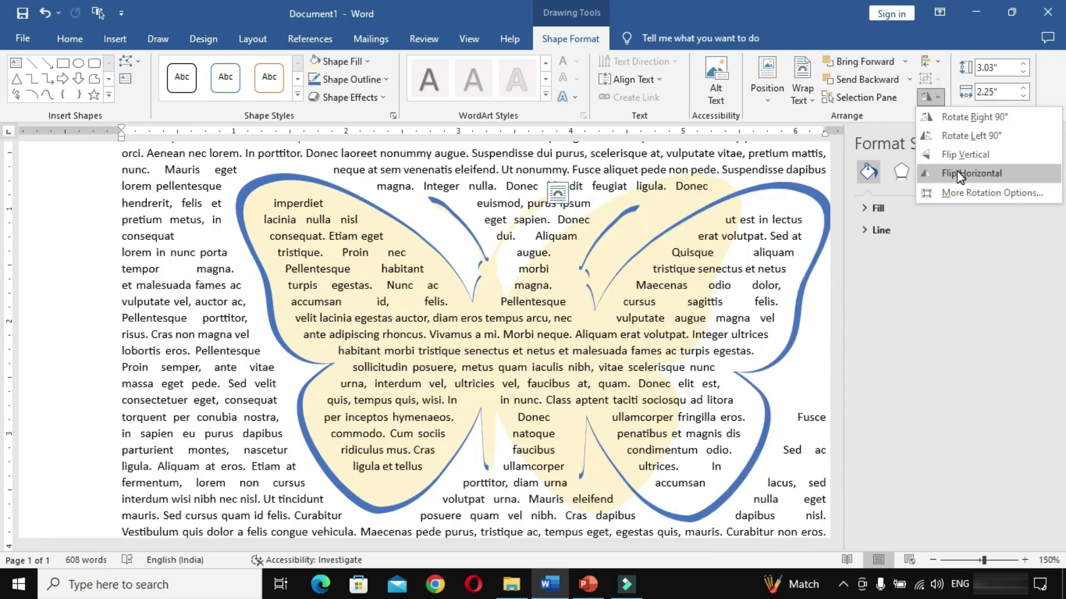
left_click(959, 173)
left_click_drag(793, 188, 704, 174)
left_click(204, 347)
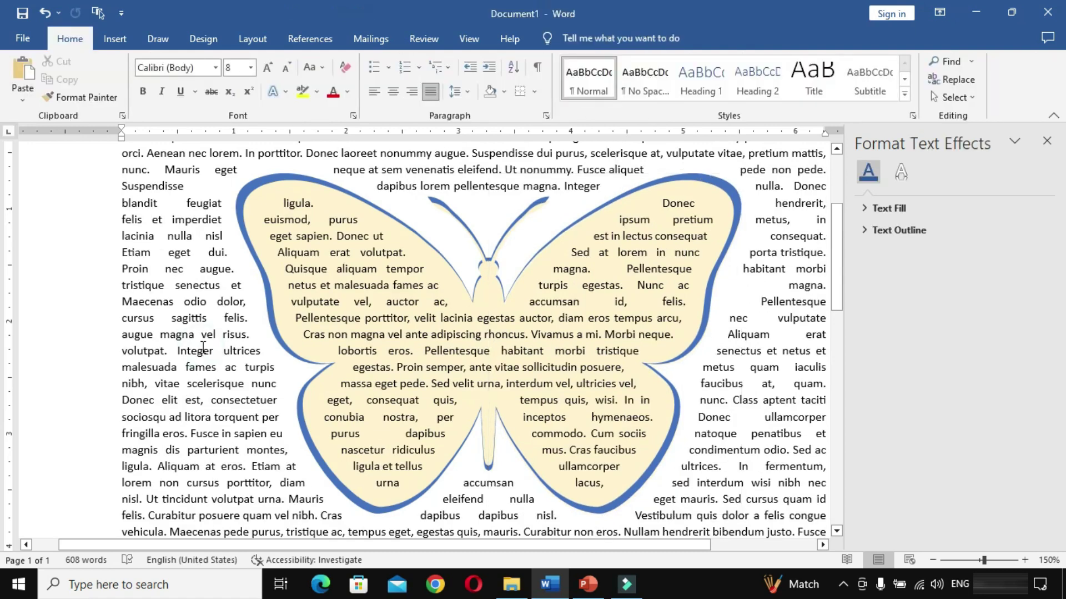
Set the left half outline's left and right distances from text to 0.05" in its text wrapping layout options.
left_click(247, 195)
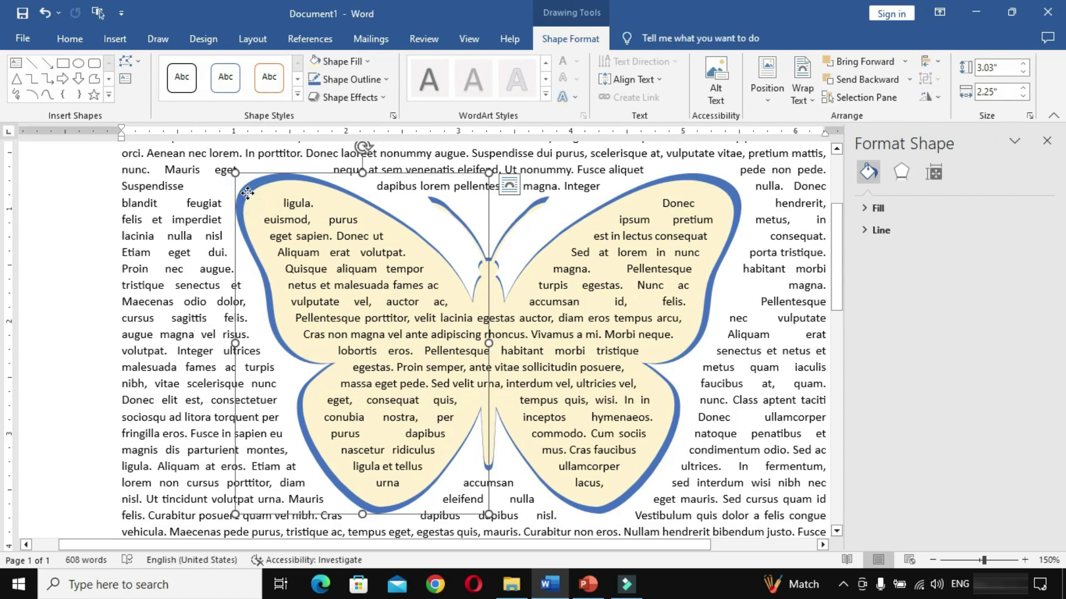
right_click(248, 192)
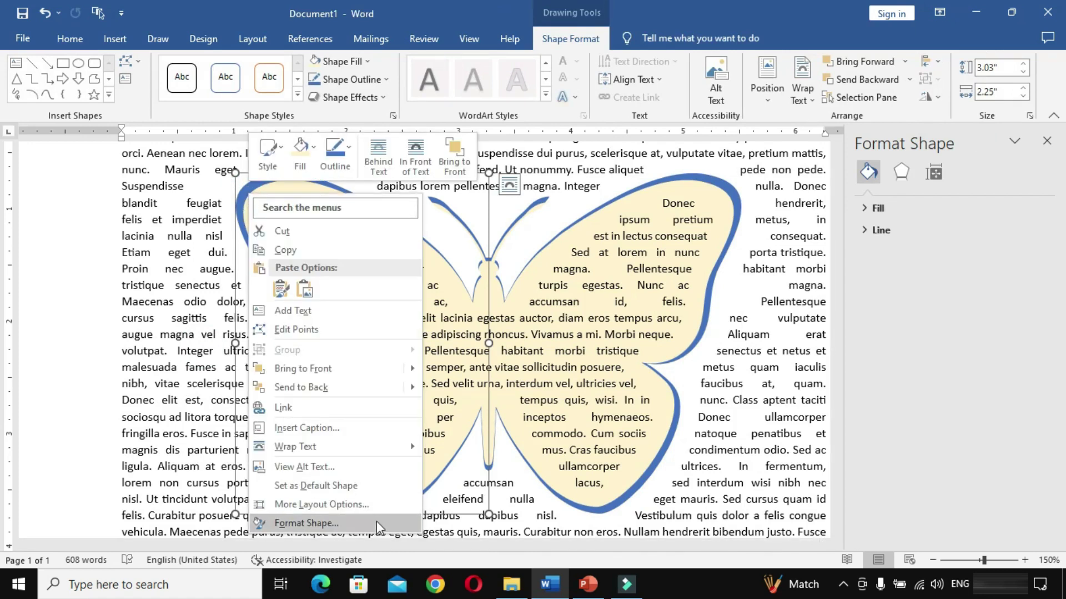
left_click(372, 505)
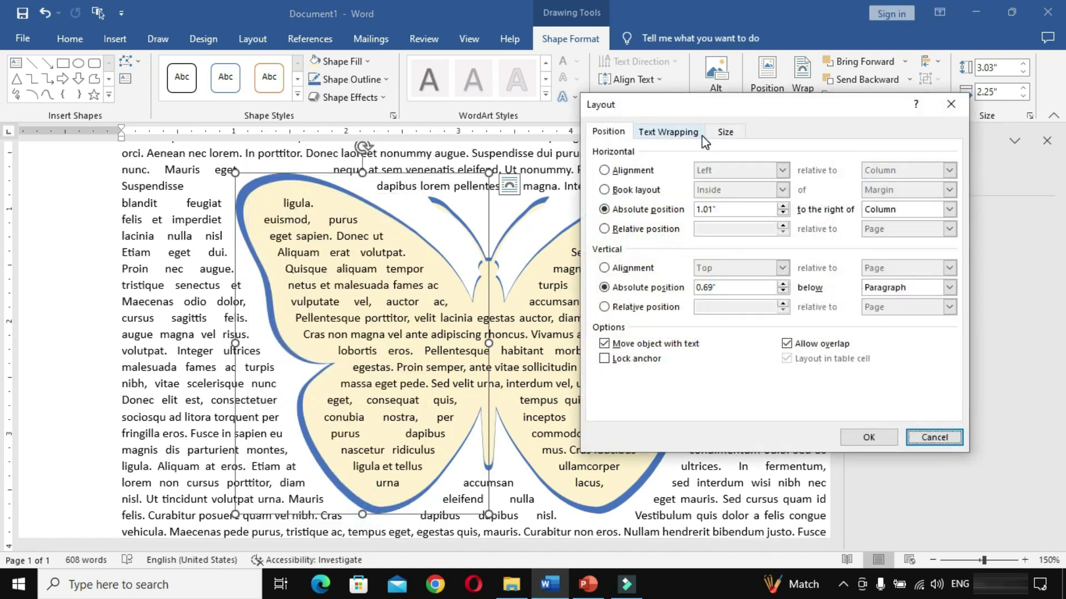
left_click(684, 138)
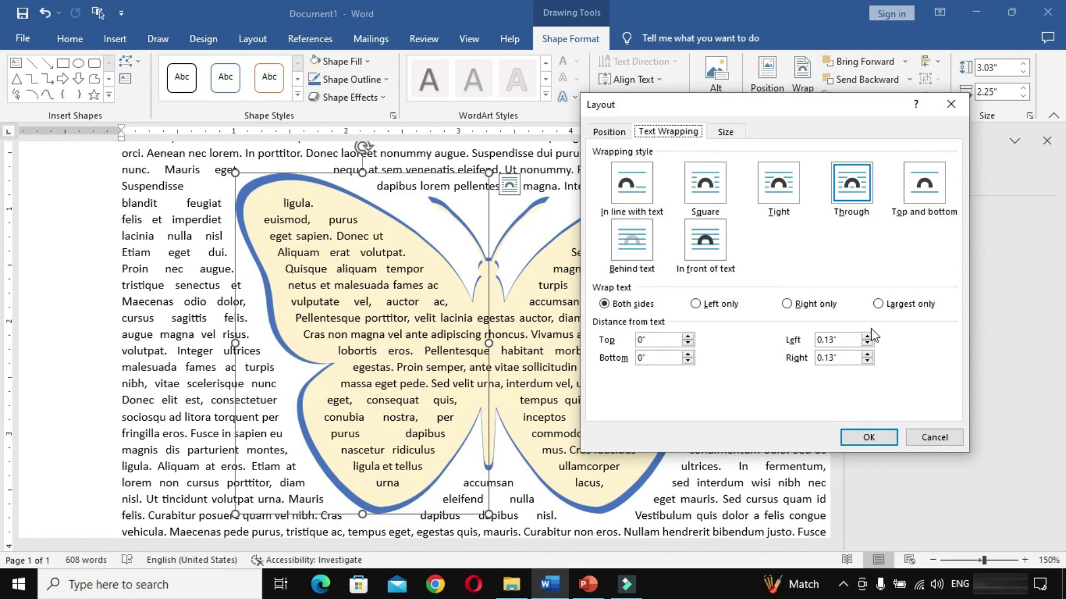
double_click(845, 338)
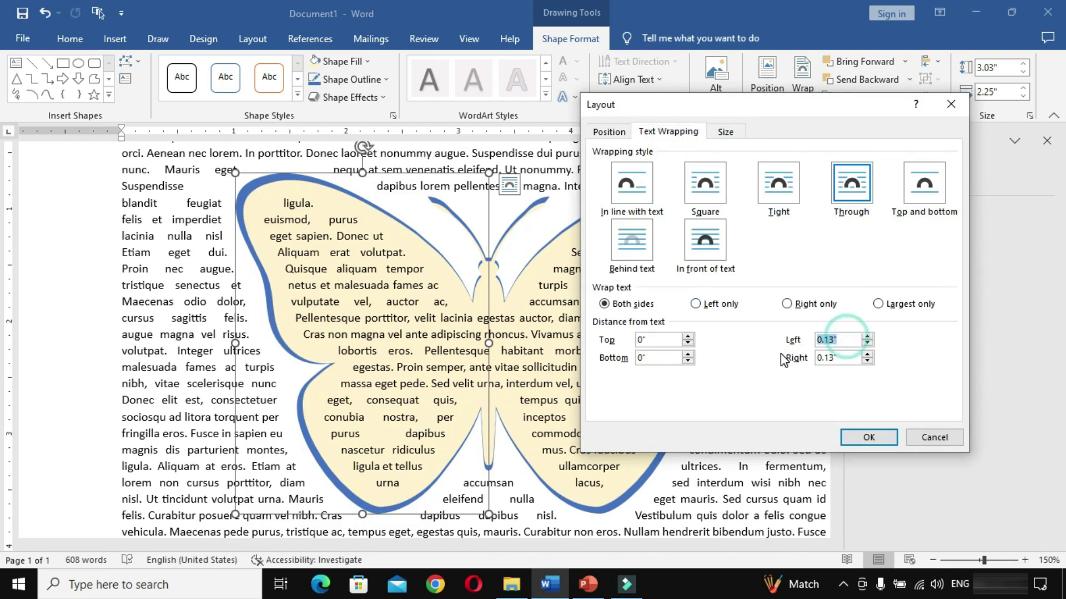
type(".05")
key("Tab")
type(".")
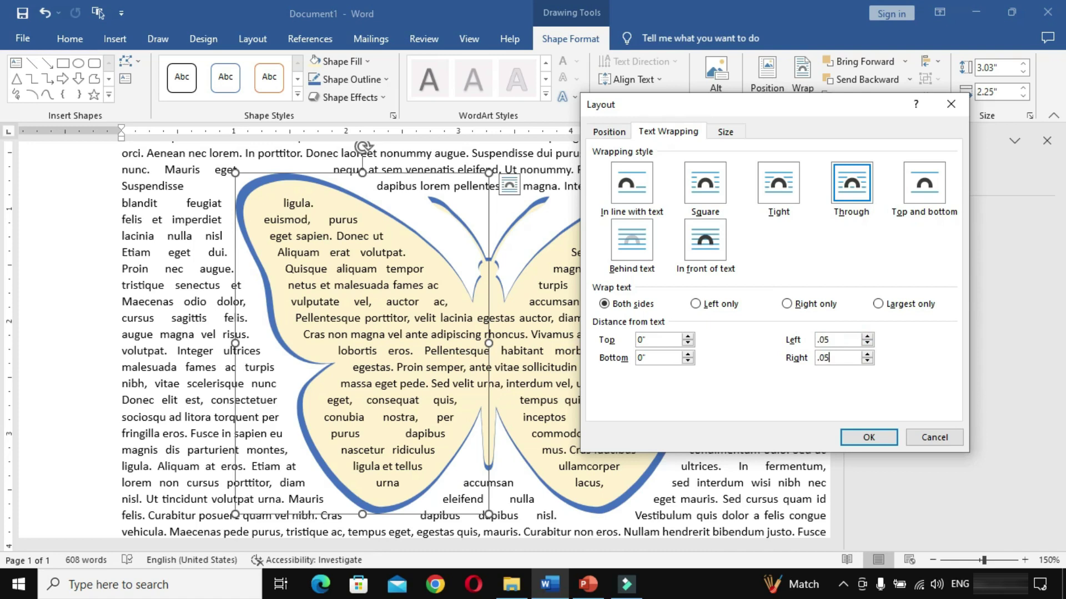
left_click(875, 437)
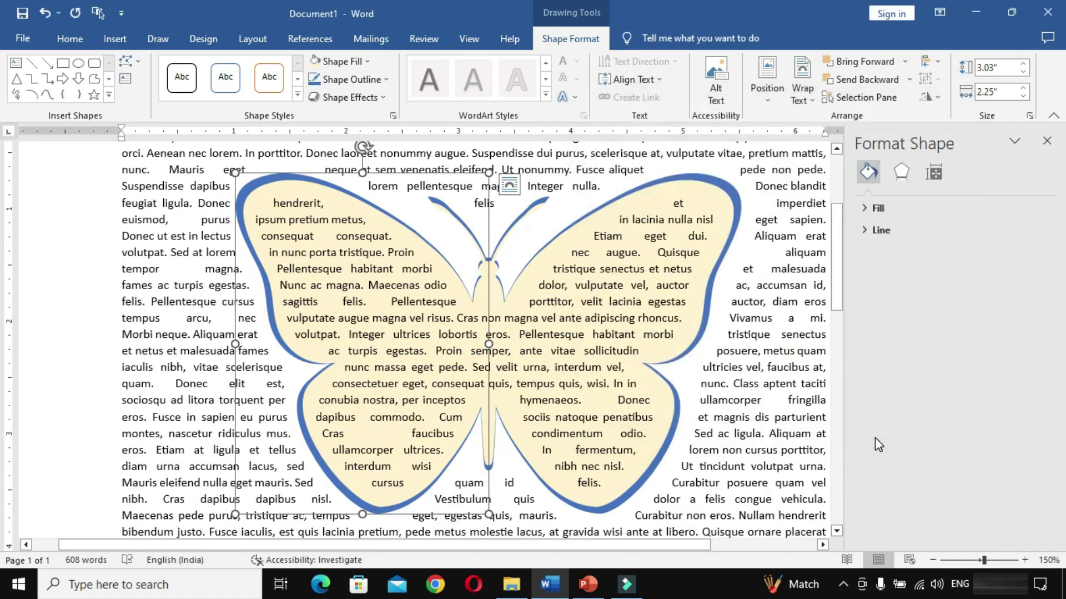
Set the right half outline's left and right distances from text to 0.05" in its text wrapping layout options.
left_click(733, 193)
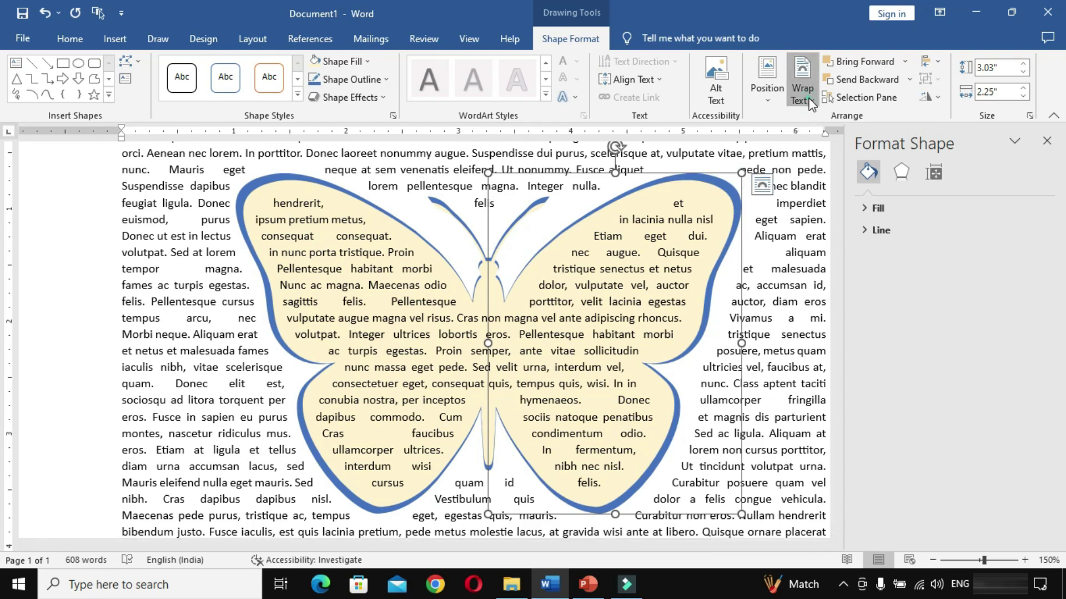
left_click(811, 102)
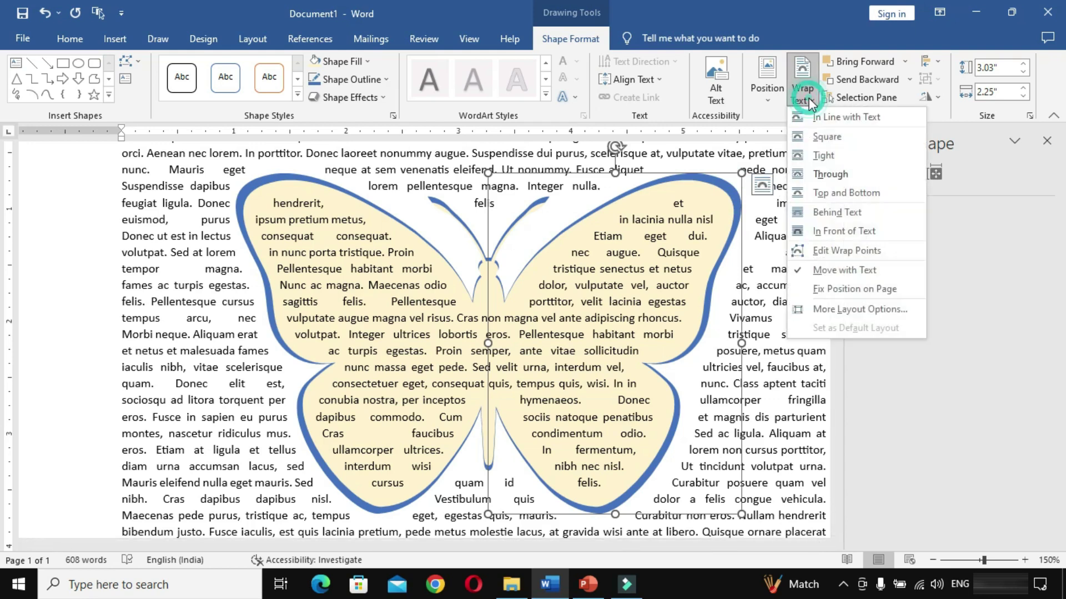
left_click(849, 310)
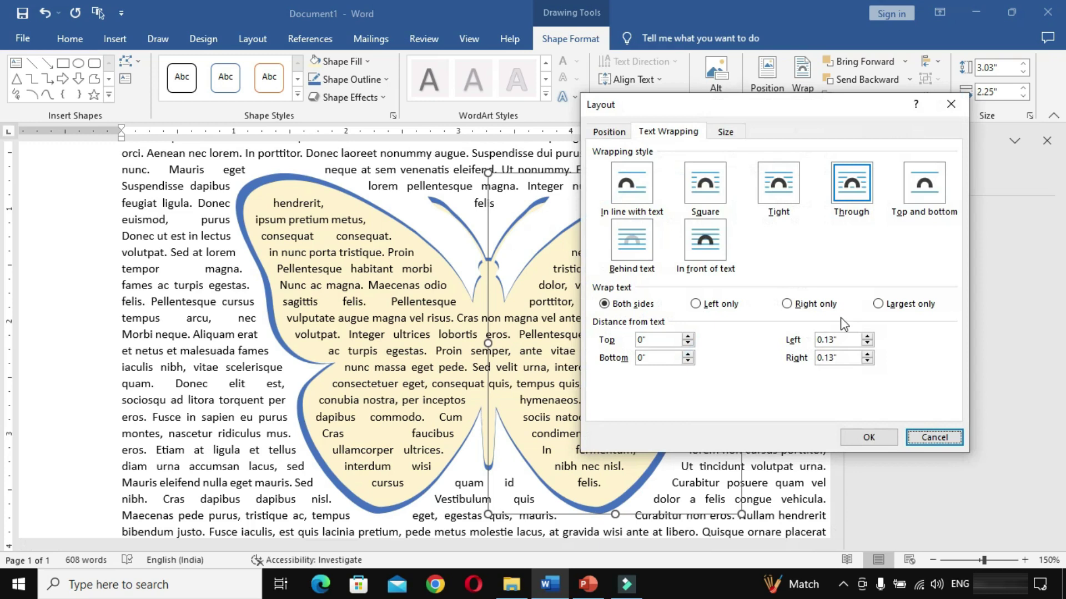
double_click(854, 341)
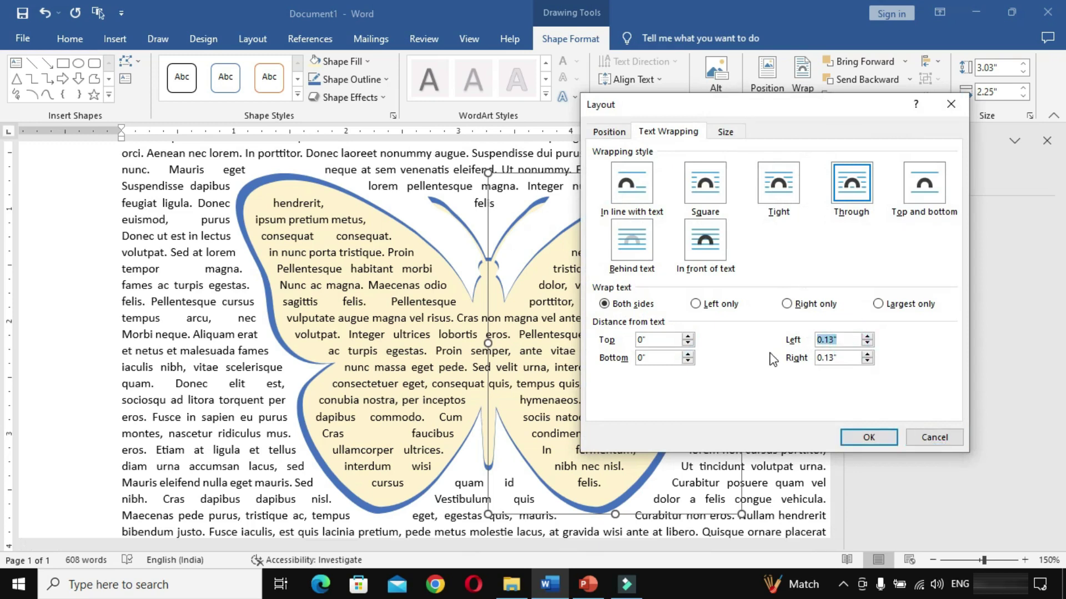
type(".05")
key("Tab")
type(".")
key("Tab")
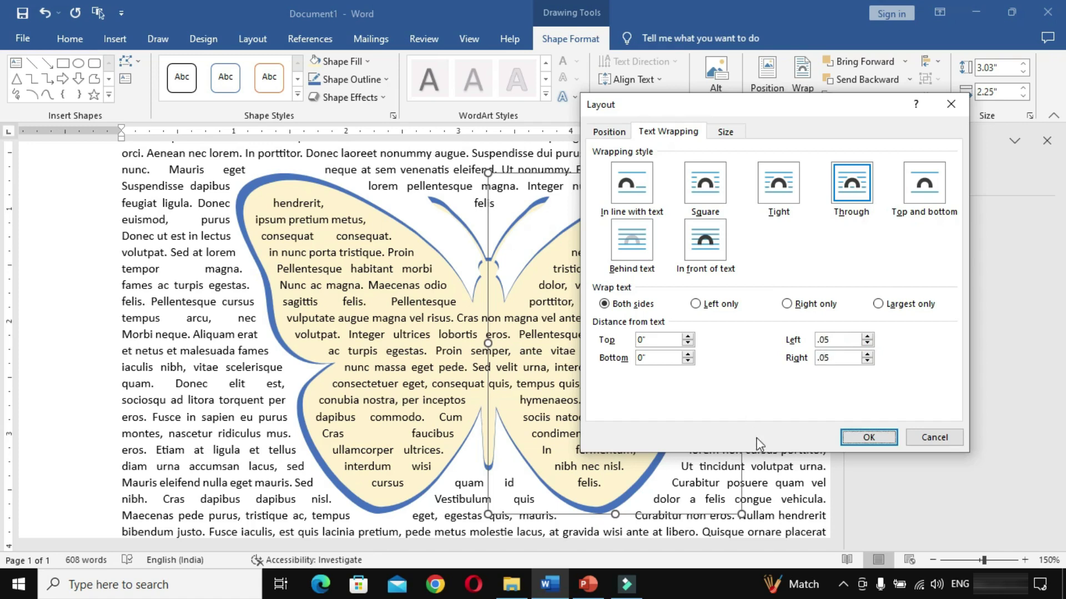
left_click(884, 438)
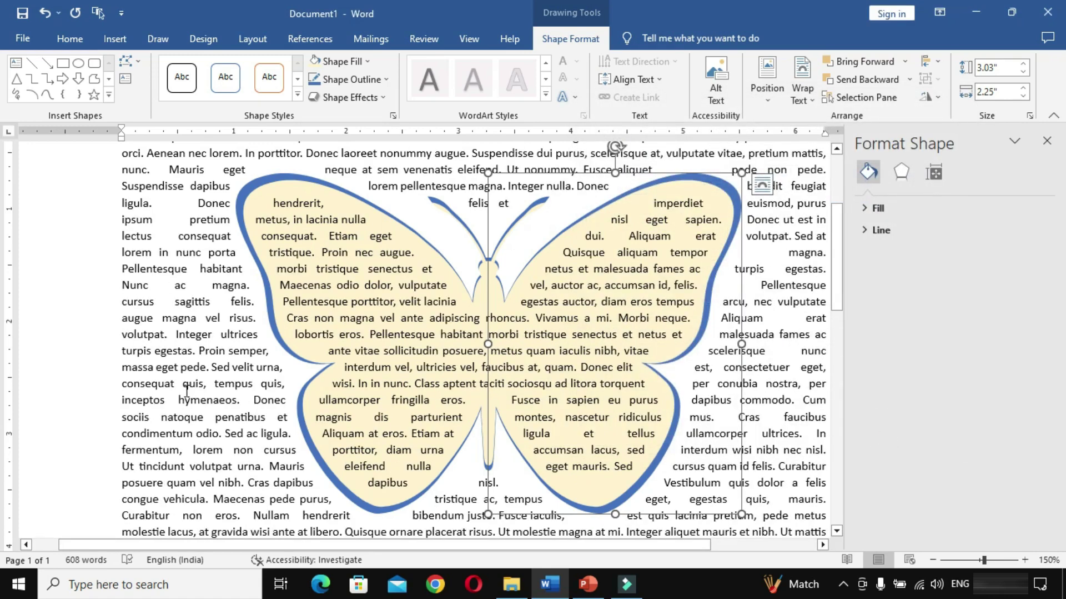
left_click(186, 389)
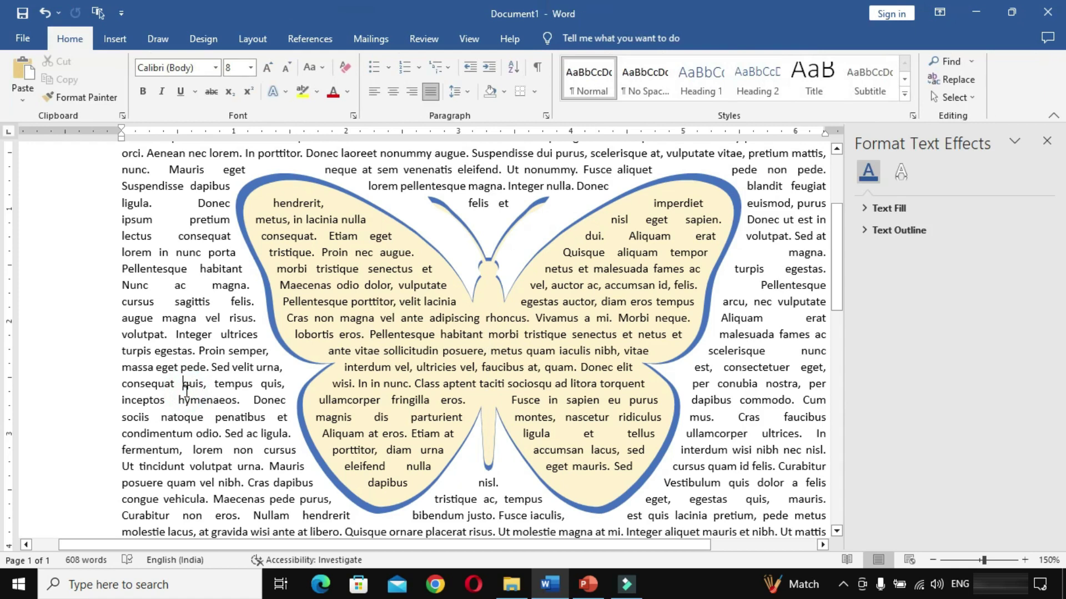
Remove the shape fill from the left half outline and the right half outline of the butterfly.
left_click(247, 191)
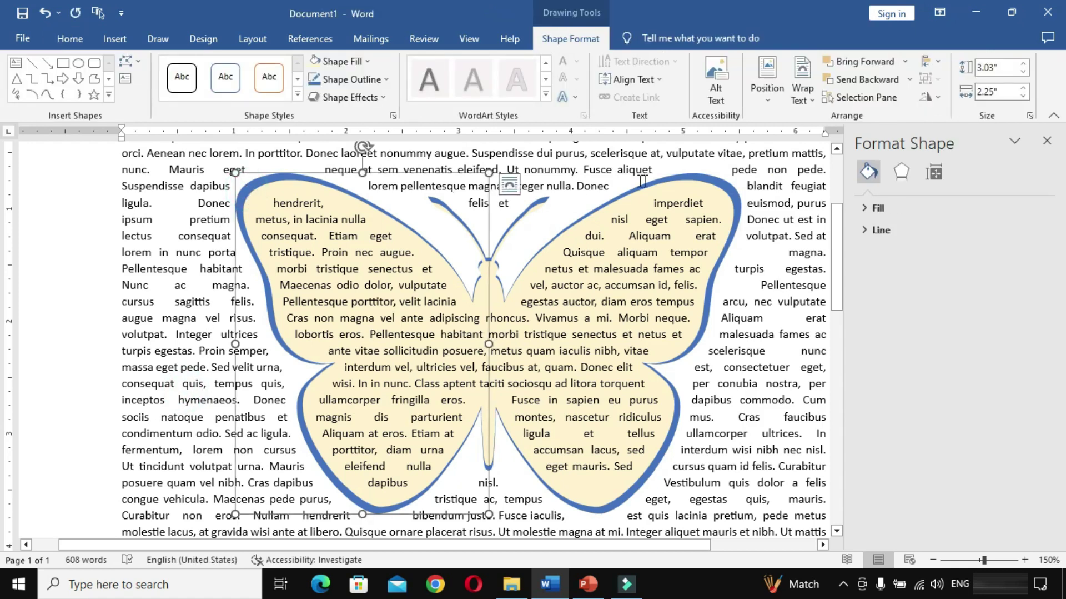
left_click(365, 62)
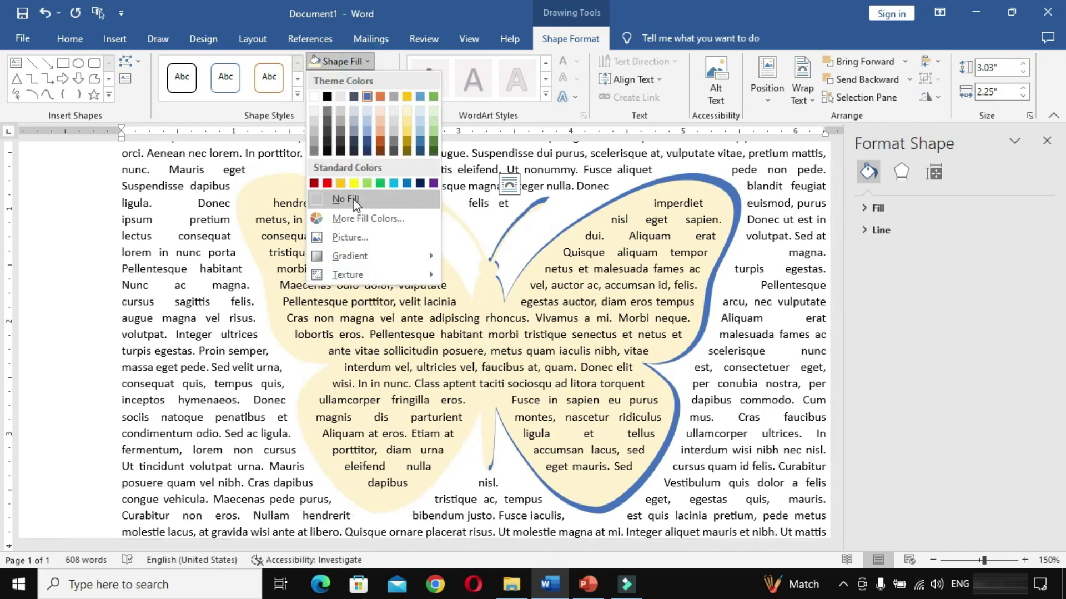
left_click(346, 198)
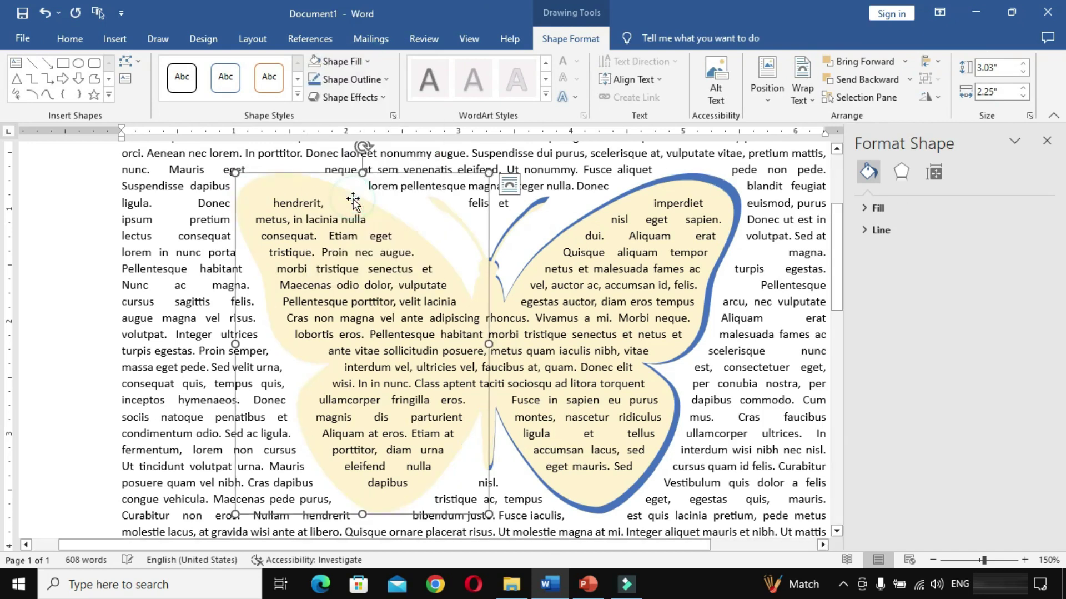
left_click(726, 186)
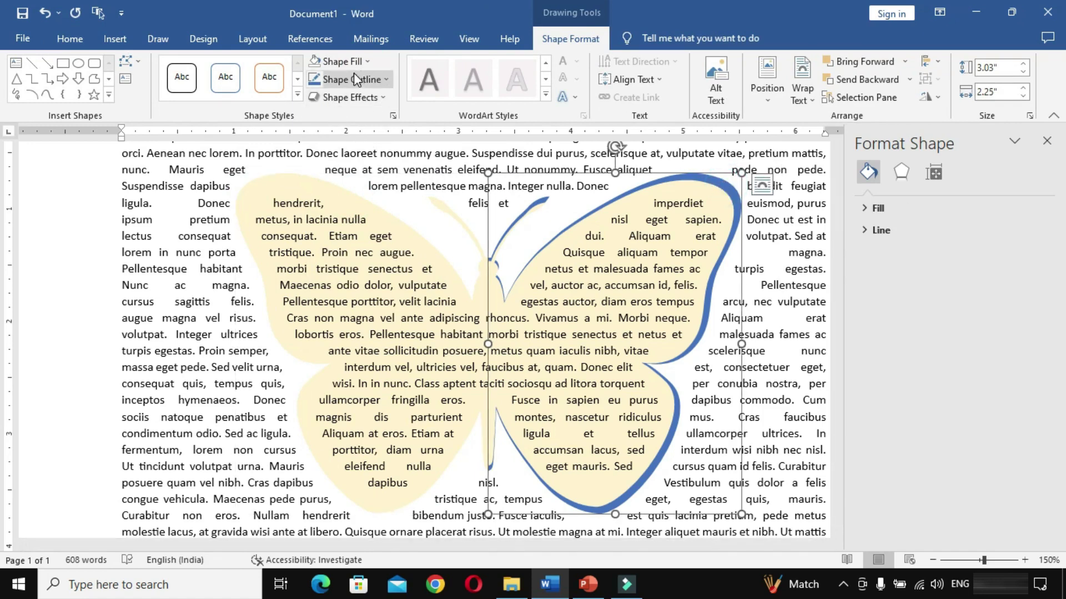
left_click(339, 62)
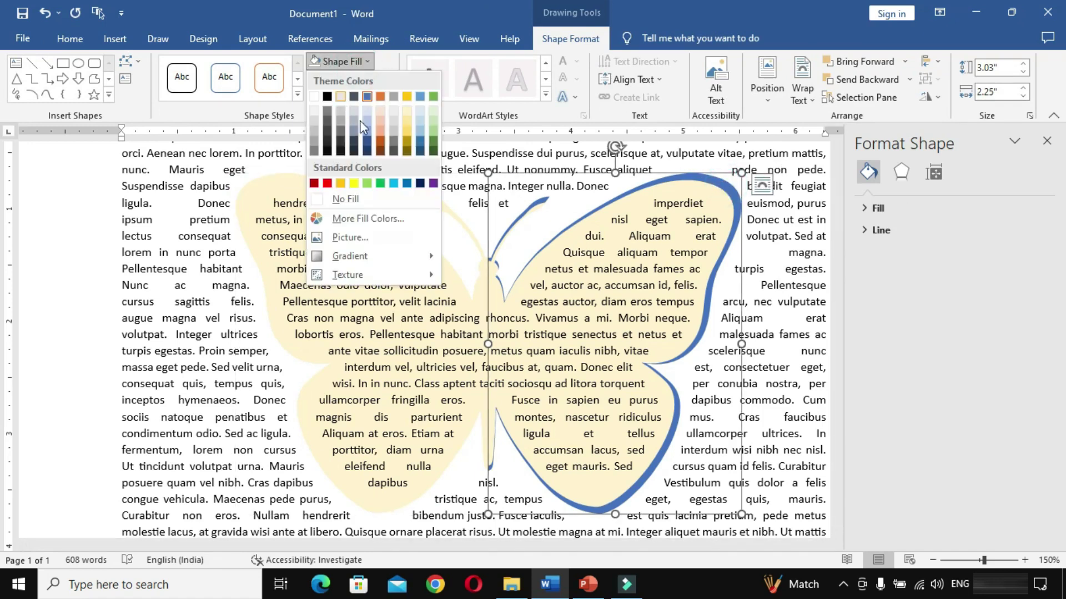
left_click(345, 203)
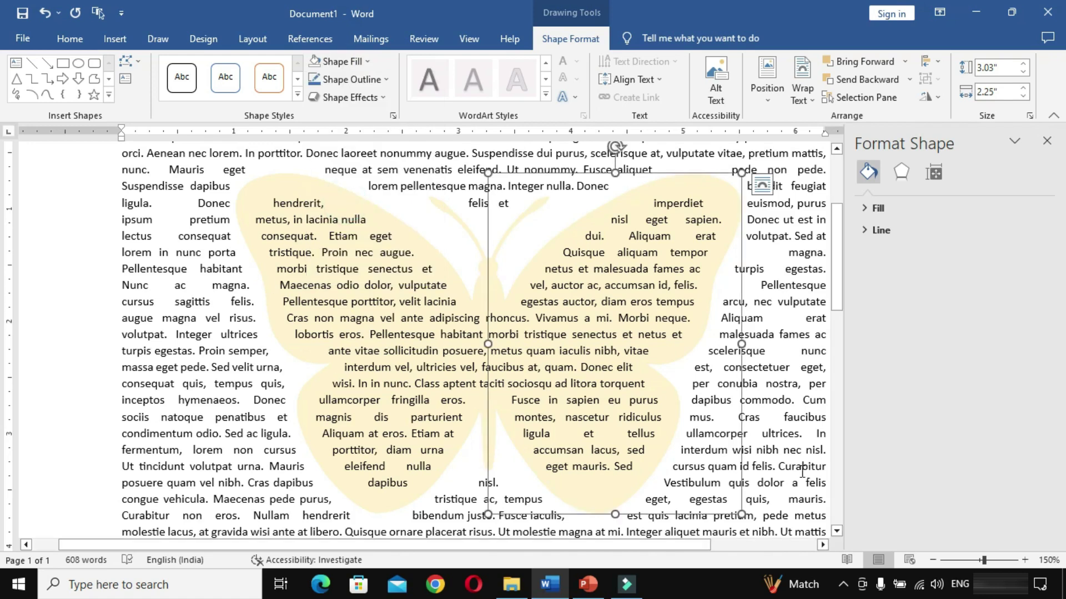
left_click(933, 559)
left_click(933, 559)
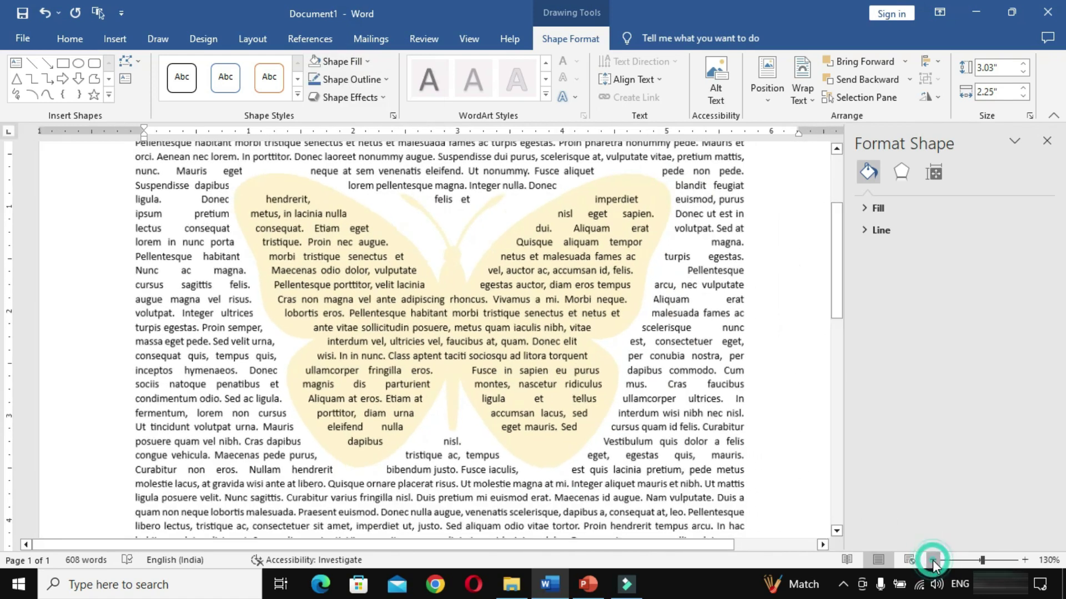
left_click(795, 380)
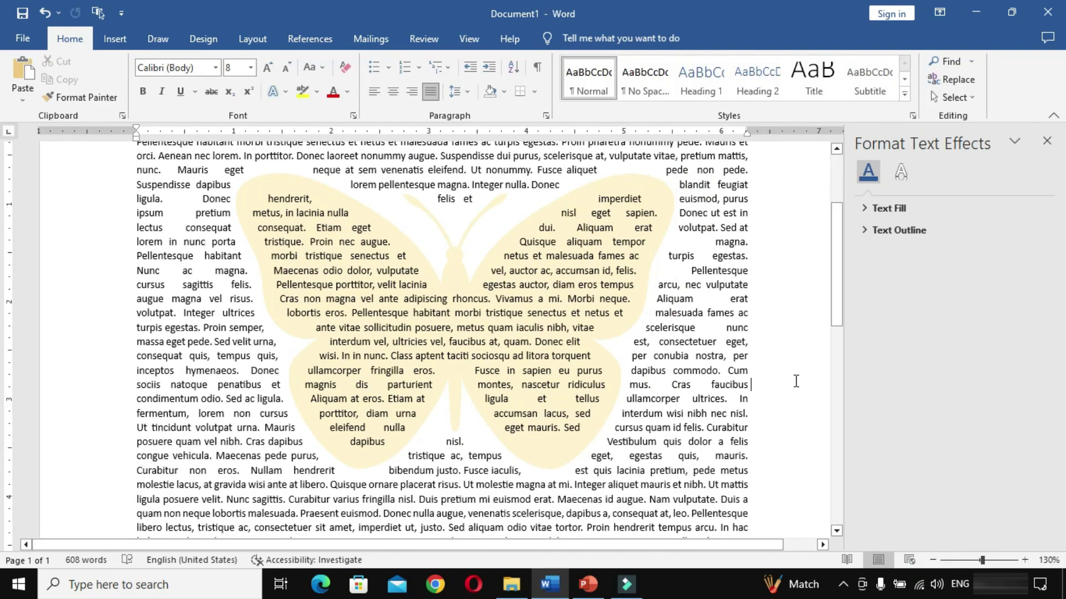
Fill the left half outline and the right half outline of the butterfly with the gold theme color.
left_click(264, 180)
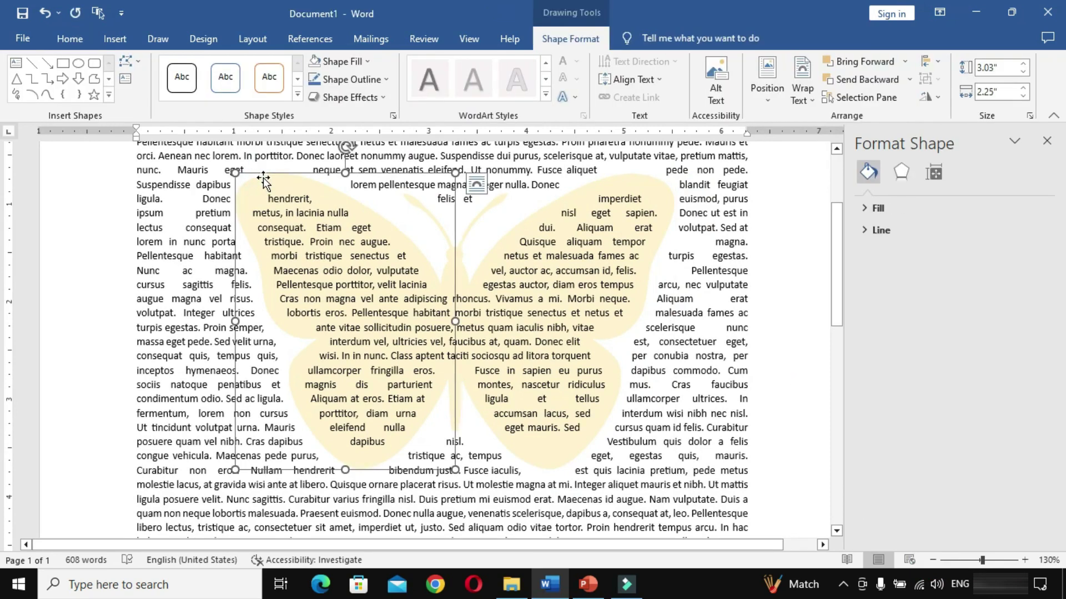
left_click(368, 62)
left_click(411, 100)
left_click(631, 179)
left_click(368, 63)
left_click(410, 100)
left_click(191, 354)
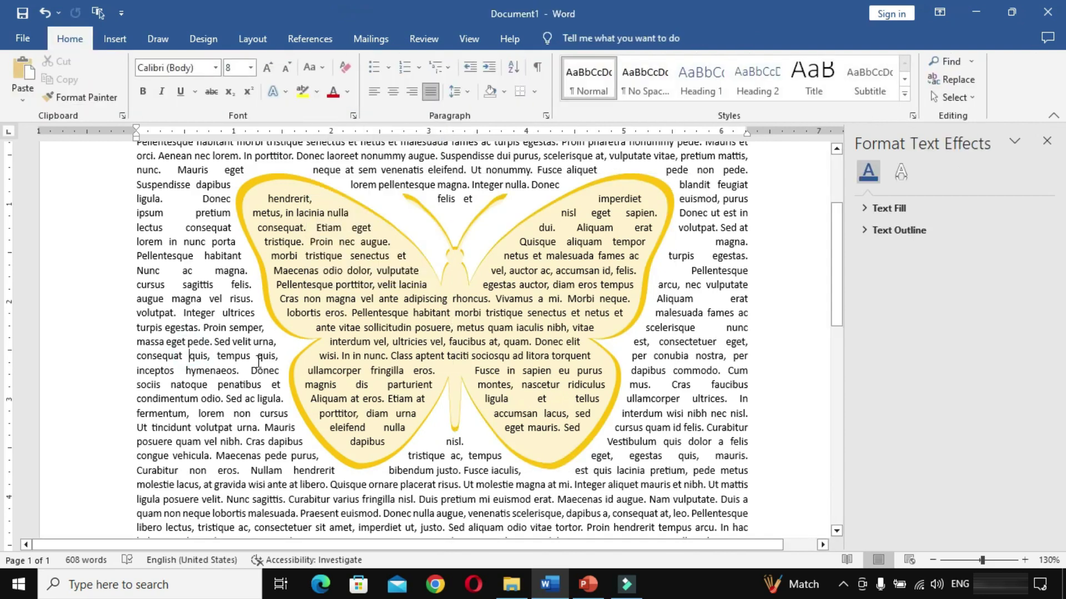
Remove the shape fill from the pale butterfly behind the gold outlines.
left_click(349, 458)
left_click(368, 62)
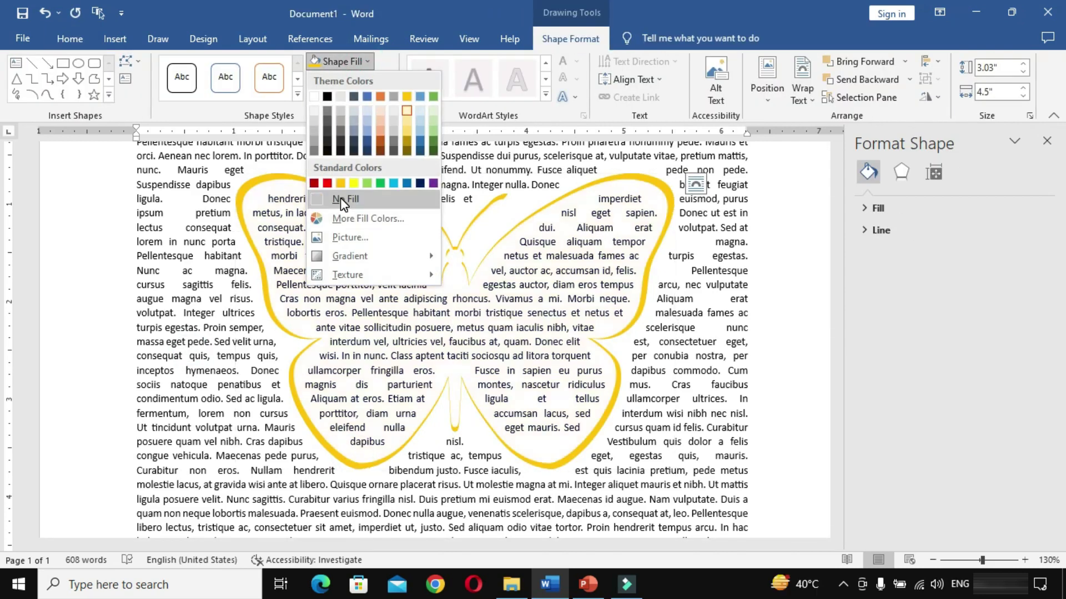
left_click(343, 199)
left_click(171, 352)
Select both gold half outlines together and set them to No Fill.
left_click(239, 195)
left_click(661, 234, "shift")
left_click(367, 62)
left_click(342, 199)
left_click(186, 397)
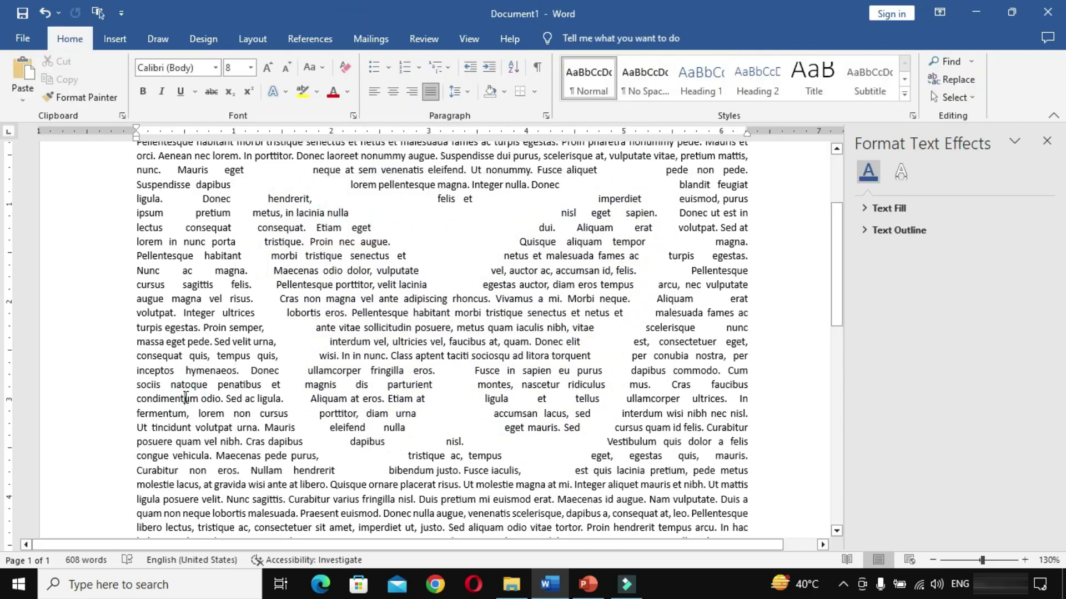
Select both unfilled half outlines together and color them with the gold theme color.
left_click(267, 187)
left_click(616, 182, "shift")
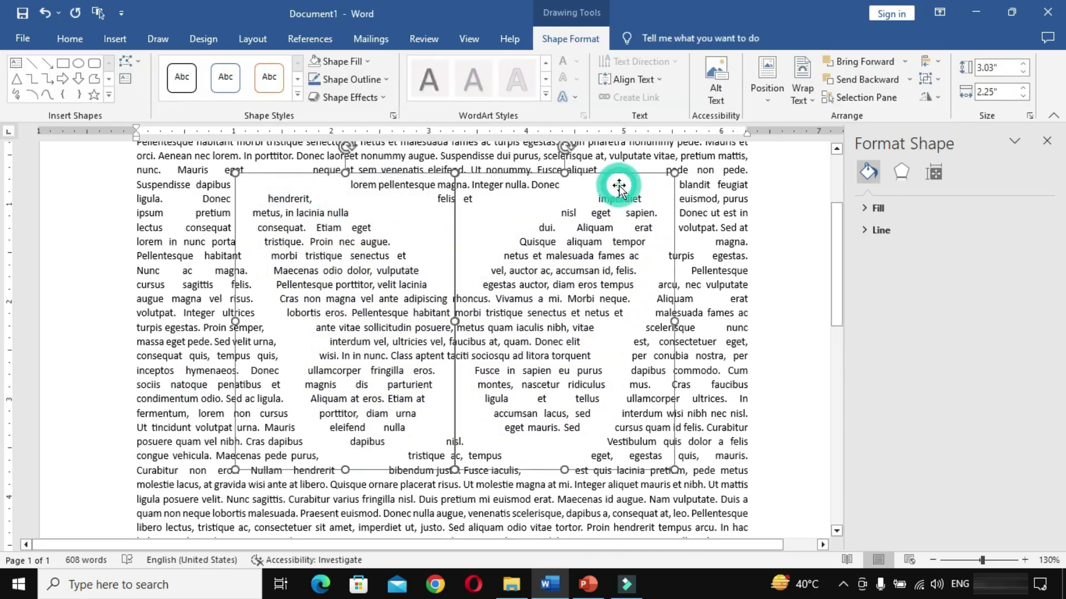
left_click(369, 63)
left_click(400, 84)
Fill the full butterfly shape behind the outlines with Gold, Accent 4, Lighter 80%.
left_click(336, 186)
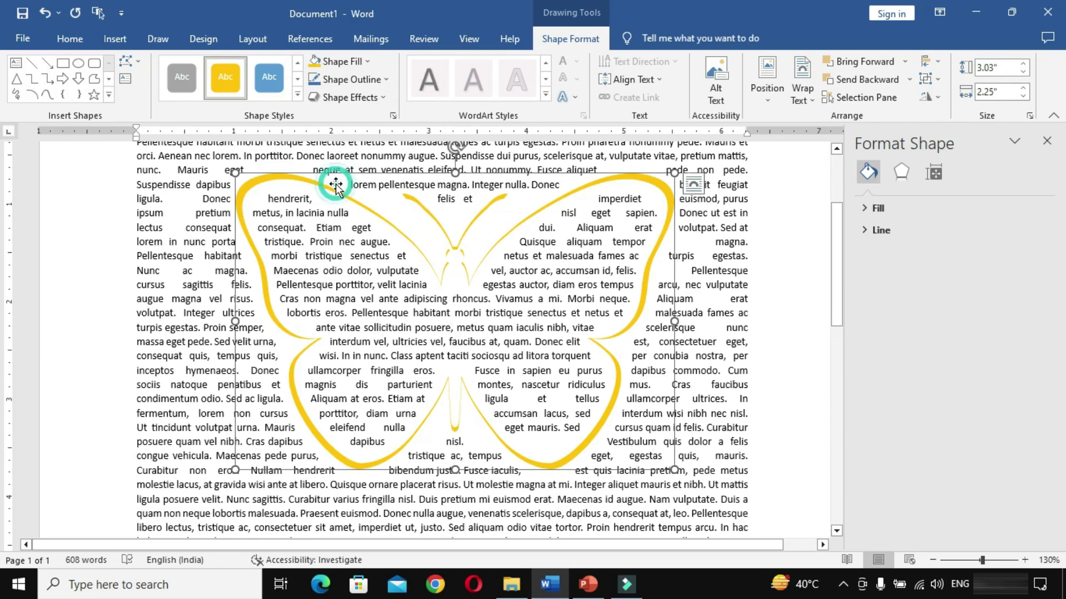
left_click(358, 65)
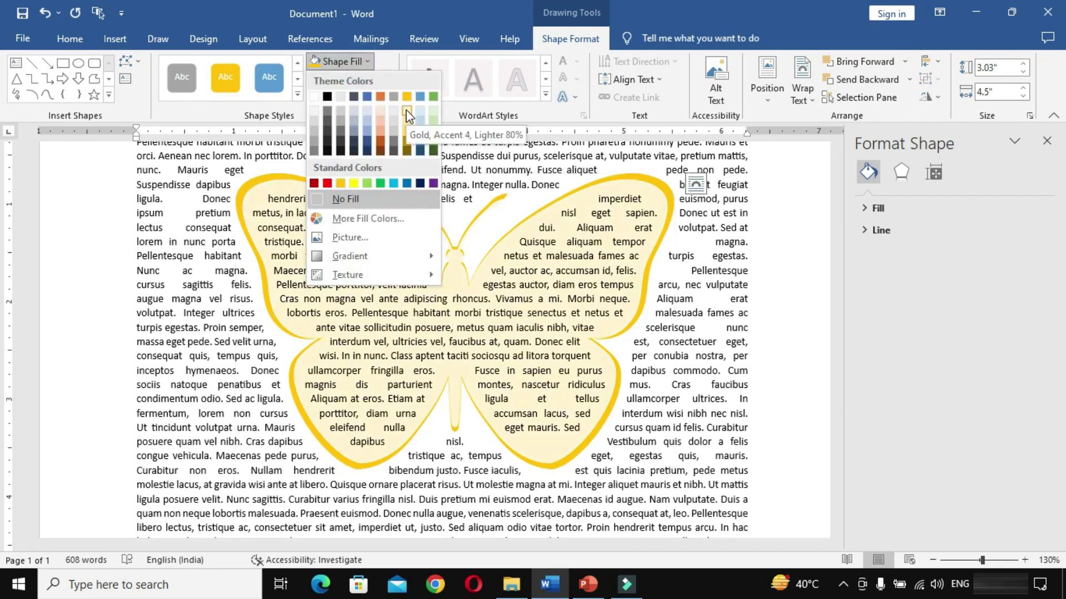
left_click(408, 115)
left_click(746, 398)
Move the complete butterfly a few lines lower and slightly to the left within the body text.
left_click(932, 559)
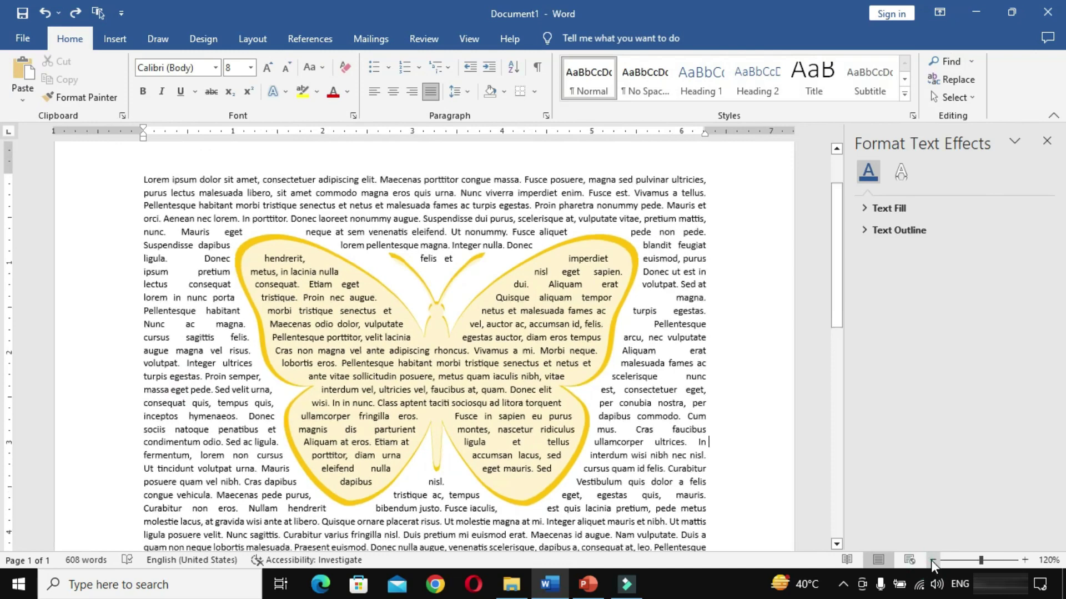
left_click(933, 559)
left_click(933, 559)
scroll(702, 444, "down", 2)
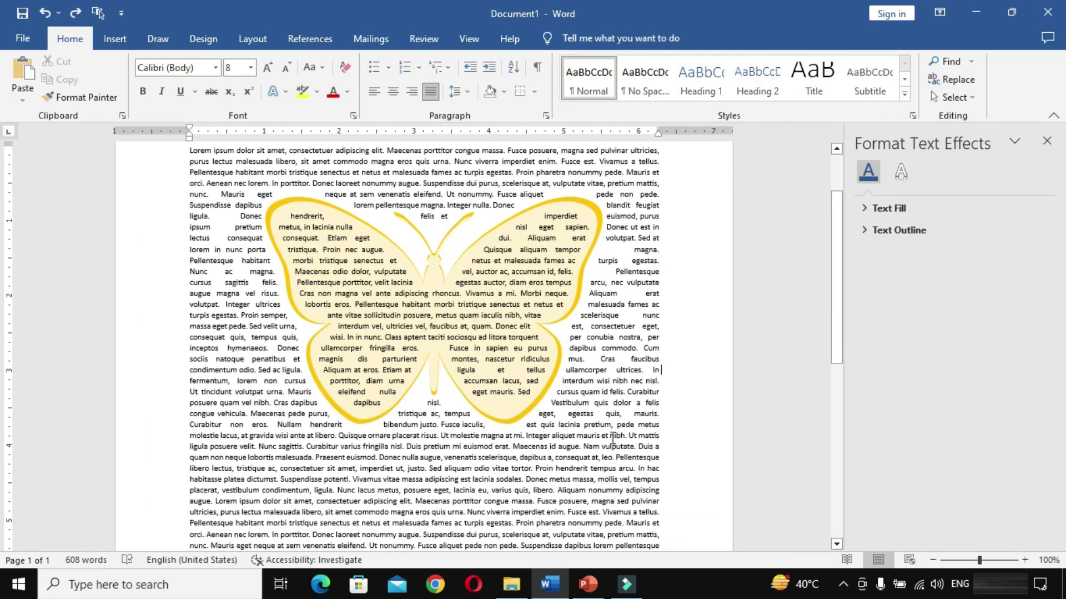
left_click(356, 410)
mouse_move(509, 417)
left_mouse_down()
mouse_move(506, 444)
mouse_move(494, 444)
left_mouse_up()
left_click(724, 402)
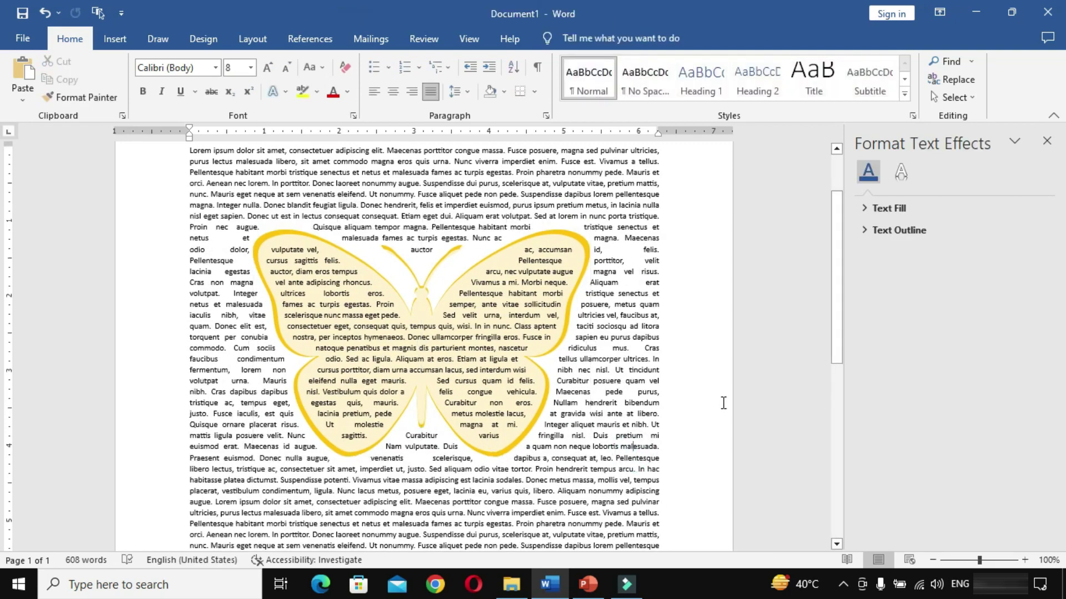